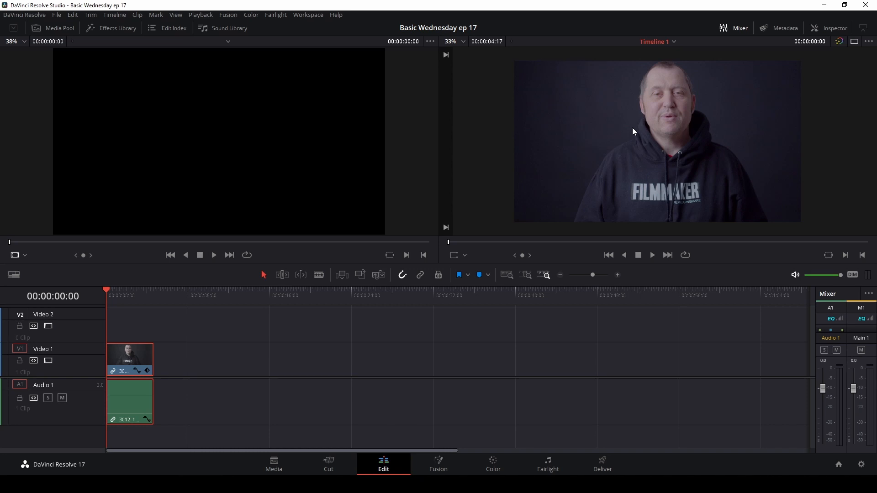
# Step: Drag Analog Damage from the Effects Library's Resolve FX Texture group onto the Video 1 clip
pyautogui.click(121, 29)
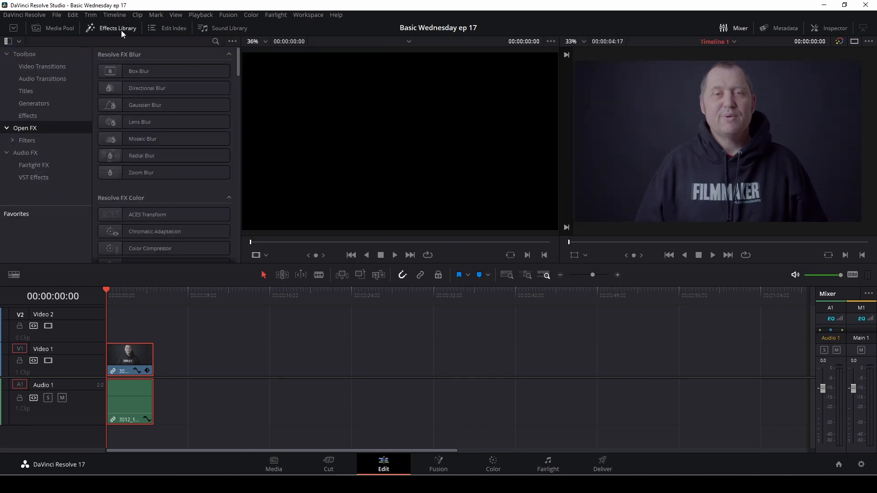
pyautogui.scroll(-15, 163, 163)
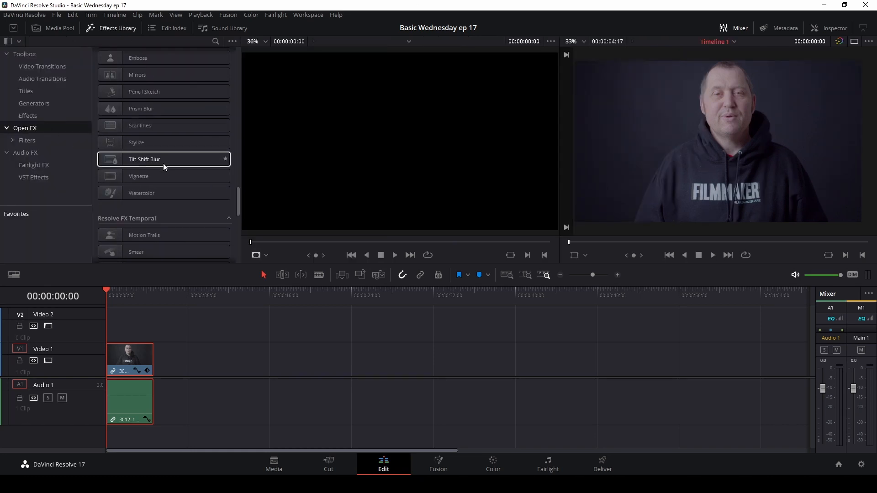
pyautogui.scroll(-3, 163, 163)
pyautogui.scroll(-5, 163, 163)
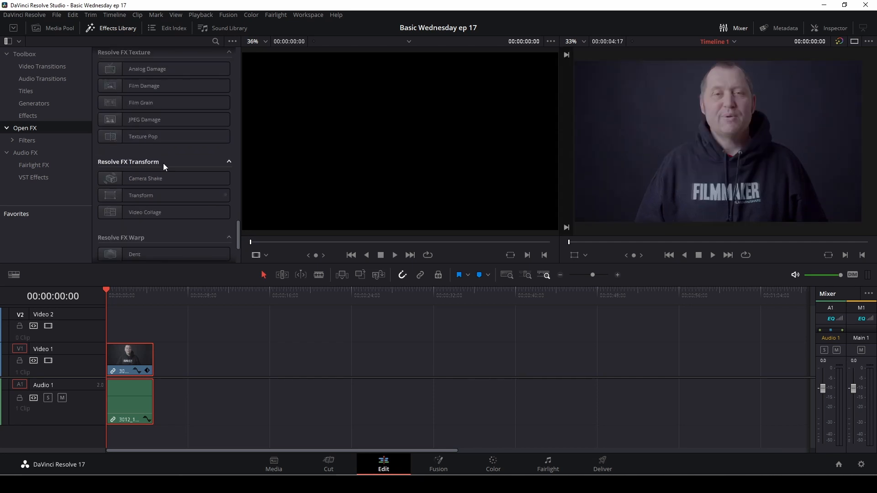
pyautogui.scroll(2, 163, 163)
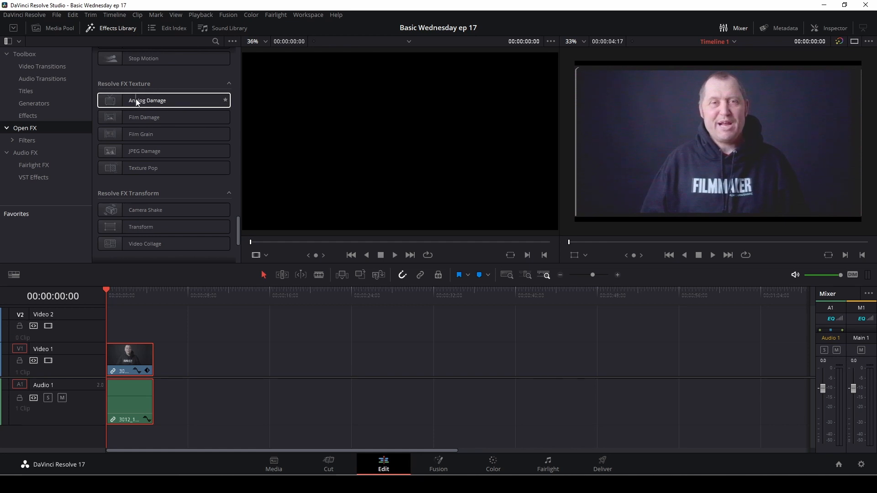
pyautogui.moveTo(137, 102); pyautogui.dragTo(135, 354)
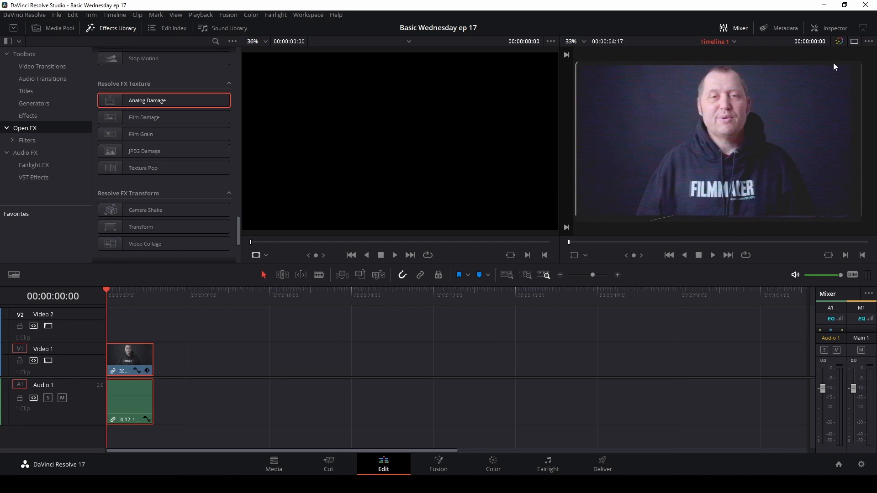
# Step: Show Analog Damage in the Inspector's Effects tab, preview playback, and list its presets
pyautogui.click(833, 29)
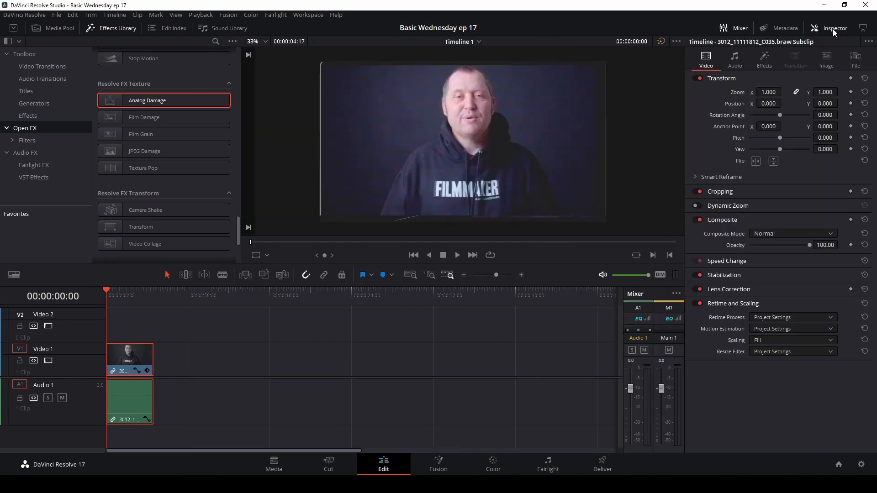
pyautogui.click(763, 59)
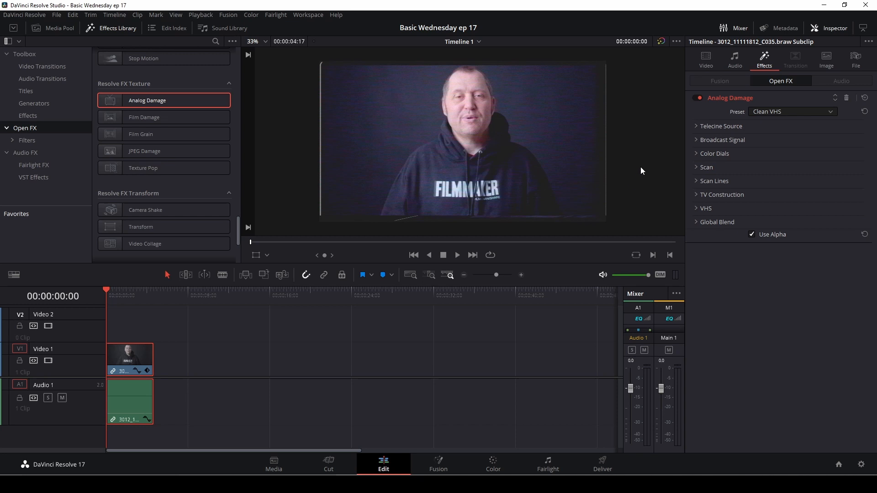
pyautogui.press('space')
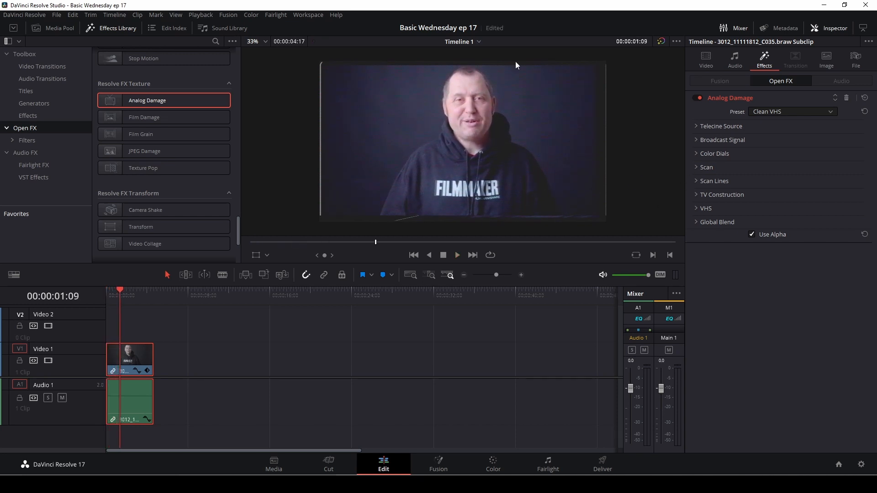
pyautogui.click(815, 113)
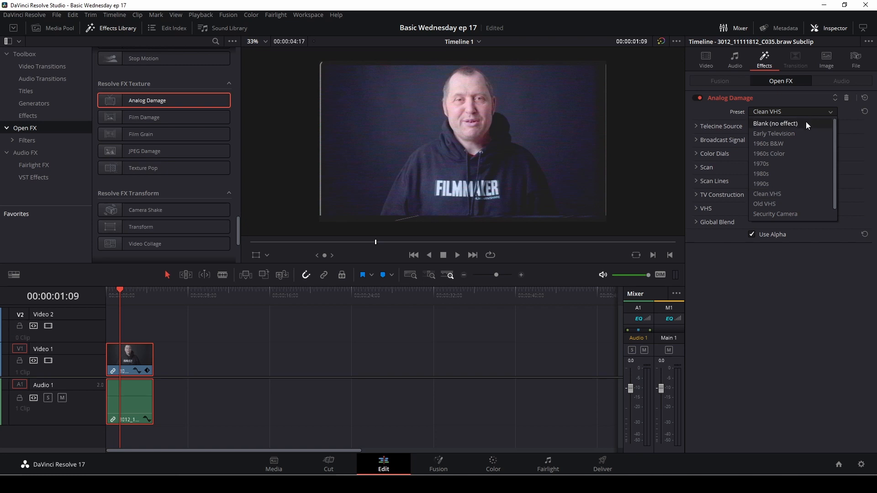
# Step: Try the Analog Damage presets Blank, Early Television and 1960s B&W
pyautogui.click(806, 124)
pyautogui.click(801, 111)
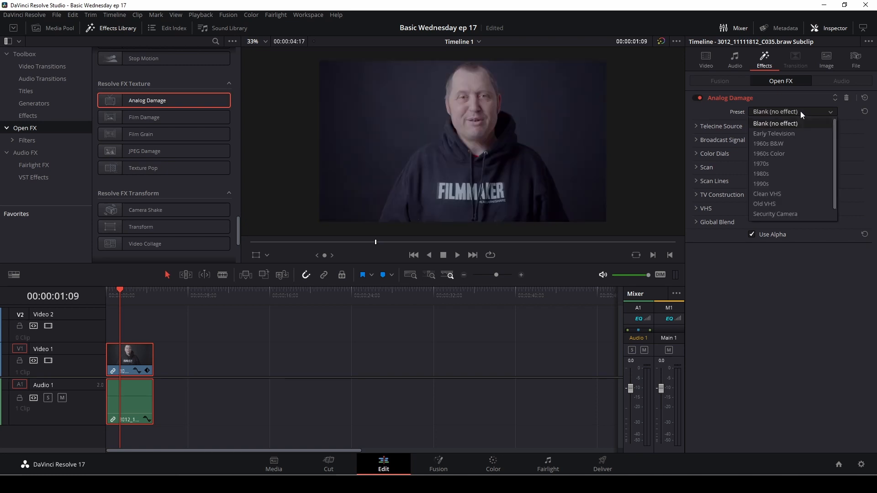
pyautogui.click(793, 133)
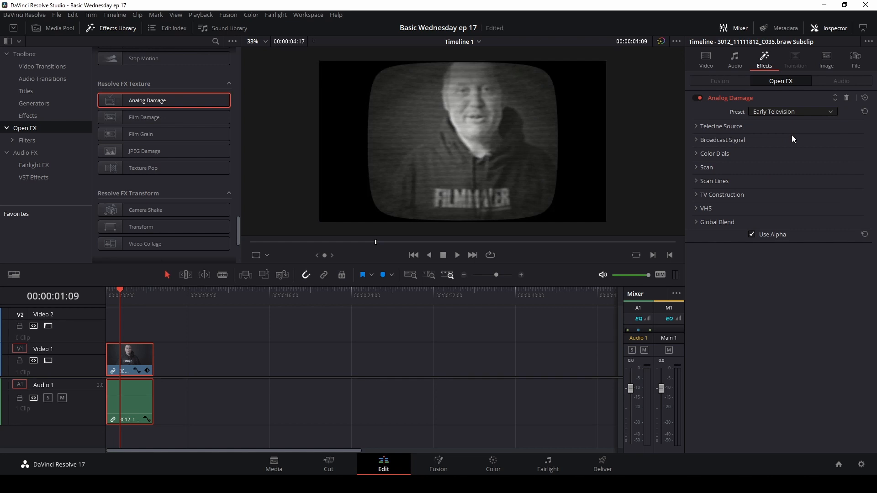
pyautogui.scroll(-1, 437, 174)
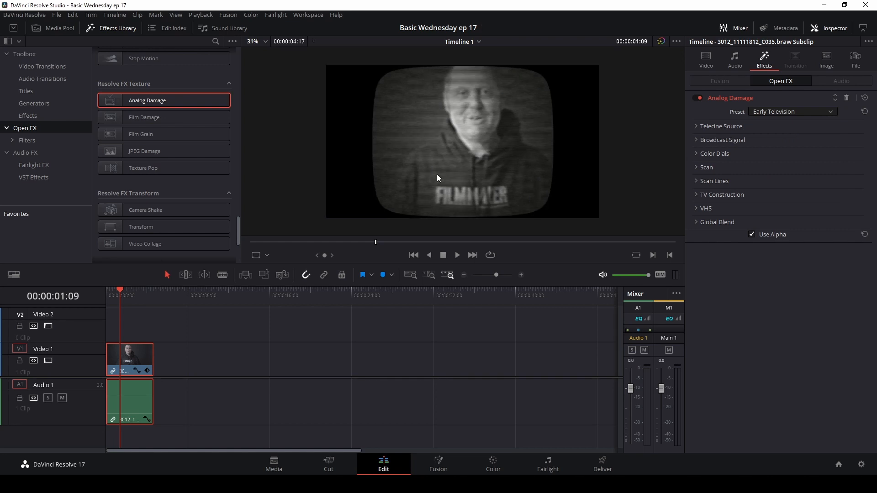
pyautogui.click(802, 112)
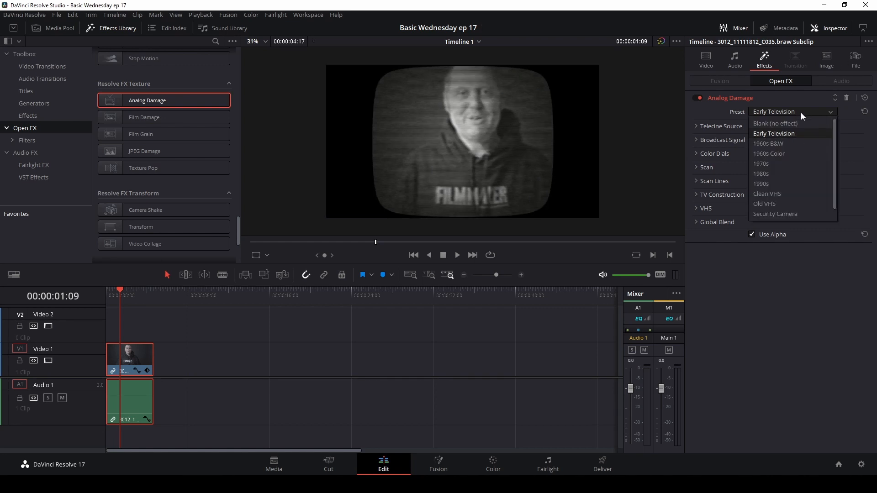
pyautogui.click(793, 145)
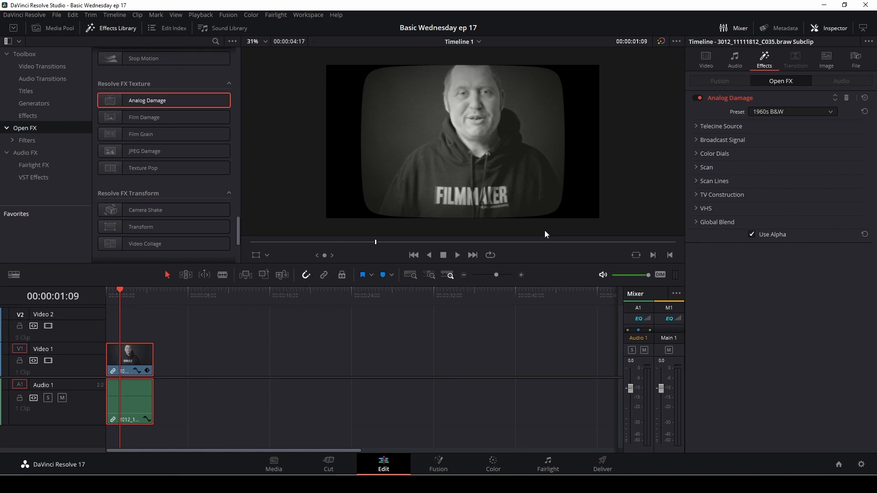
# Step: Switch to the 1960s Color preset and preview it in playback
pyautogui.click(796, 109)
pyautogui.click(783, 154)
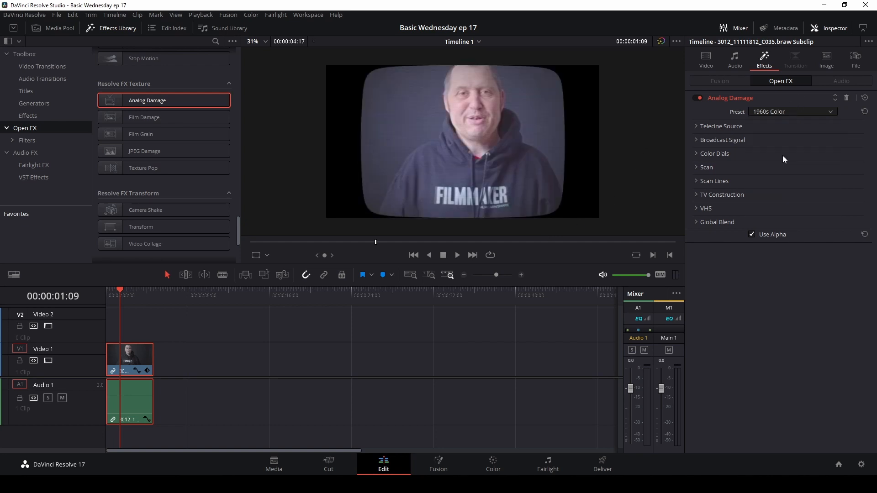
pyautogui.press('space')
pyautogui.press('space')
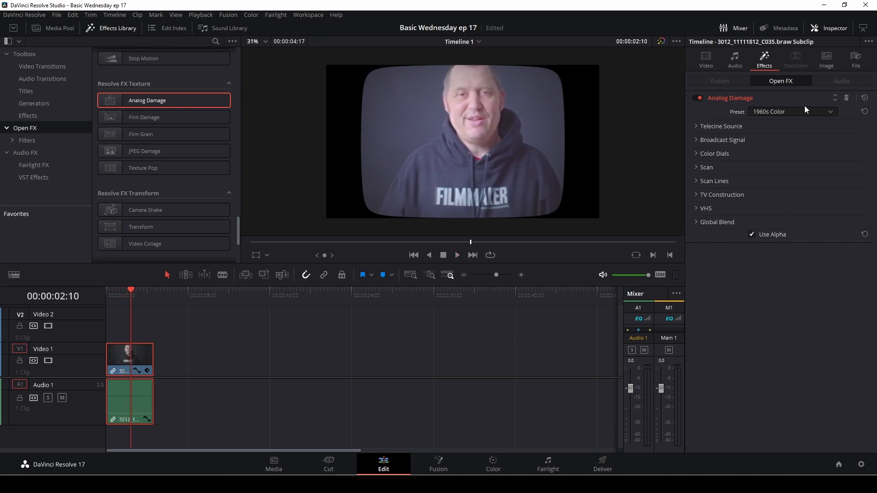
pyautogui.click(832, 114)
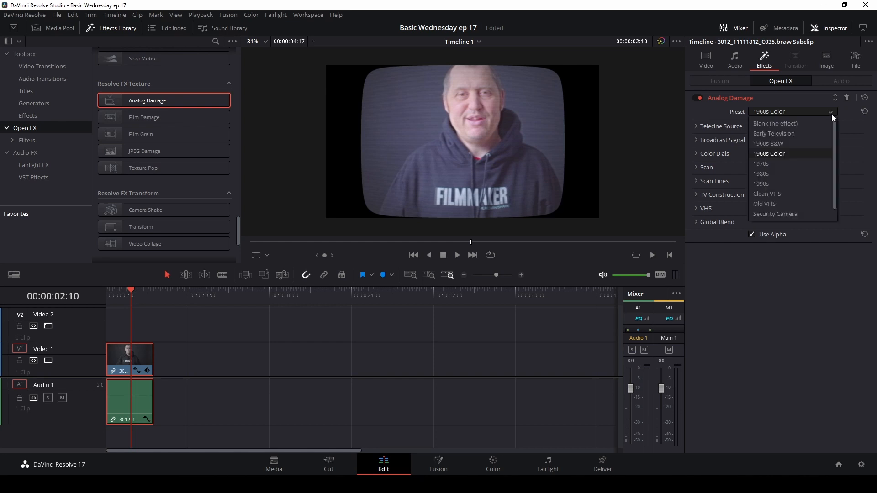
# Step: Try the 1970s, 1980s and 1990s Analog Damage presets, previewing the 1990s look
pyautogui.click(769, 163)
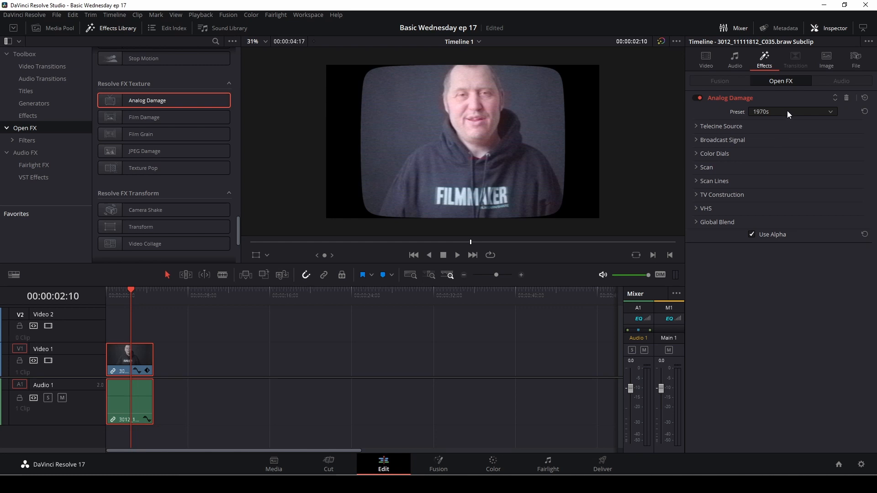
pyautogui.click(788, 112)
pyautogui.click(777, 174)
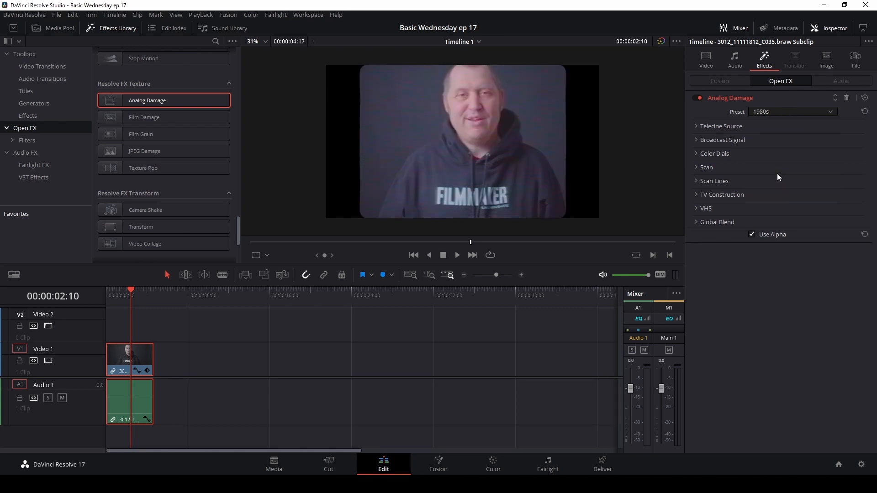
pyautogui.click(781, 111)
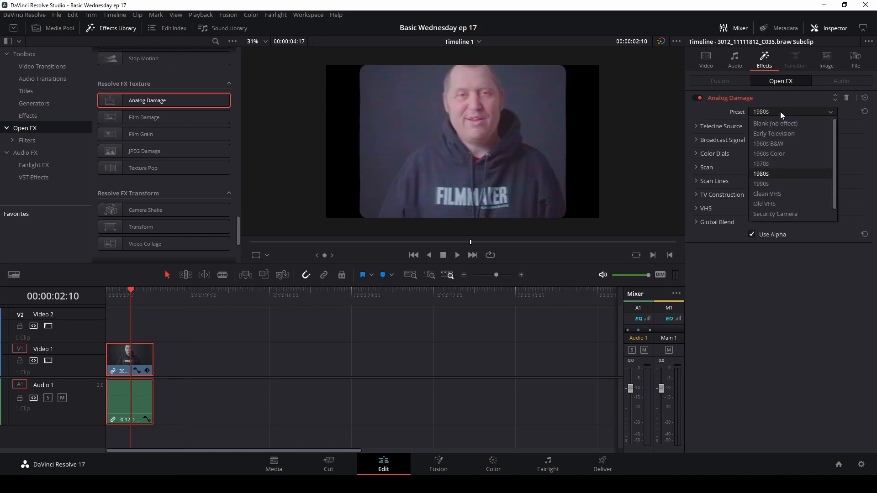
pyautogui.click(779, 182)
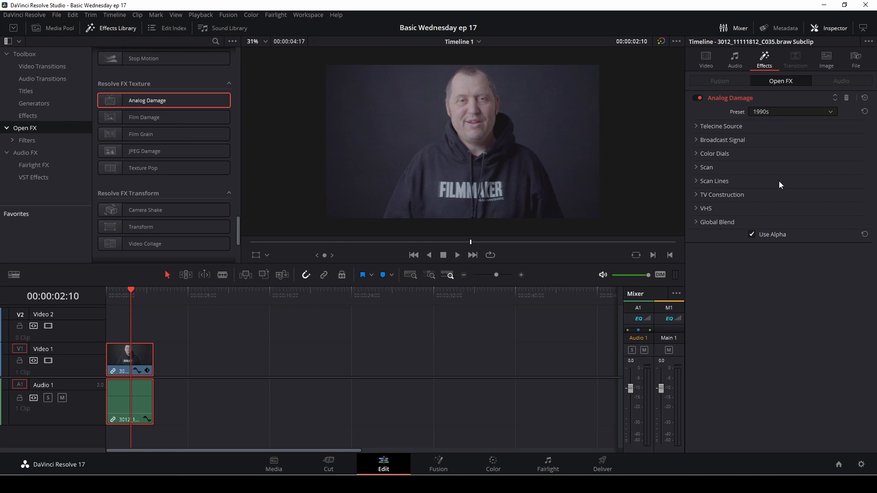
pyautogui.press('space')
pyautogui.press('space')
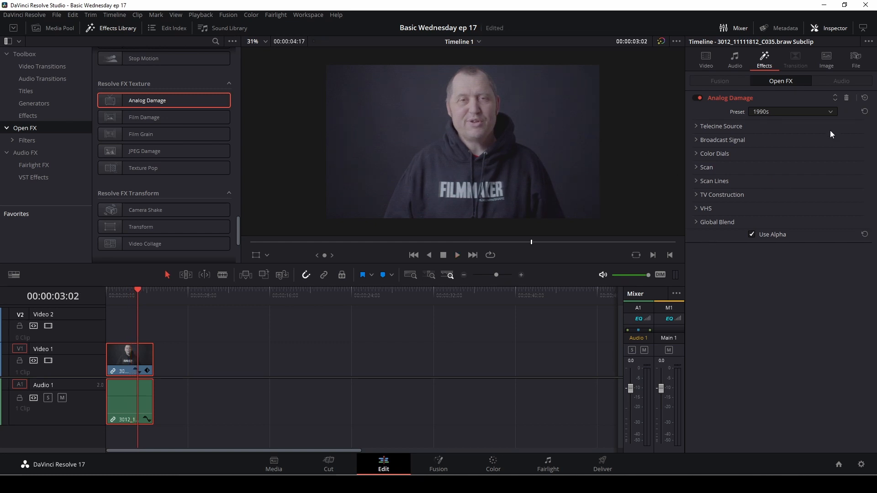
# Step: Try the Clean VHS preset, then Old VHS, and preview the Old VHS look
pyautogui.click(785, 111)
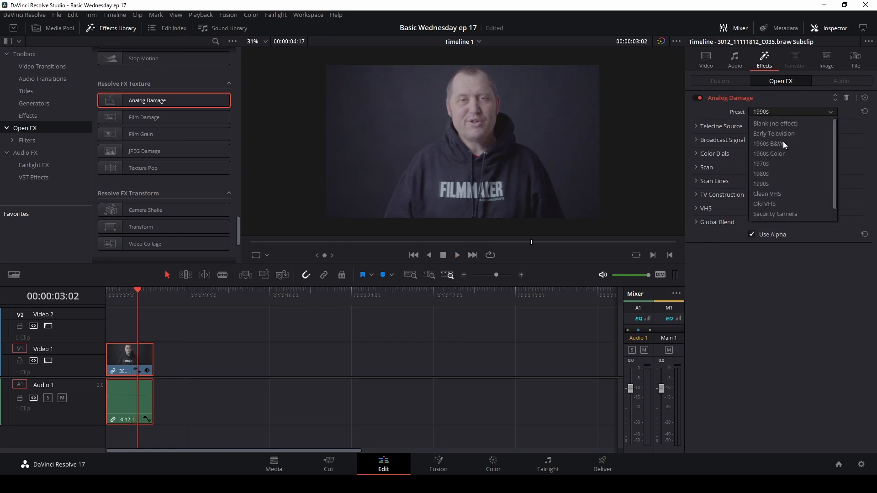
pyautogui.click(790, 195)
pyautogui.click(769, 111)
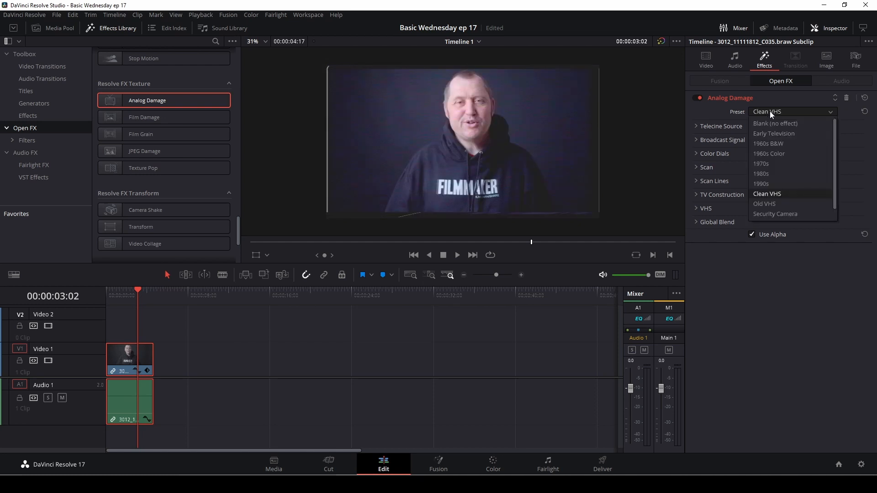
pyautogui.click(784, 204)
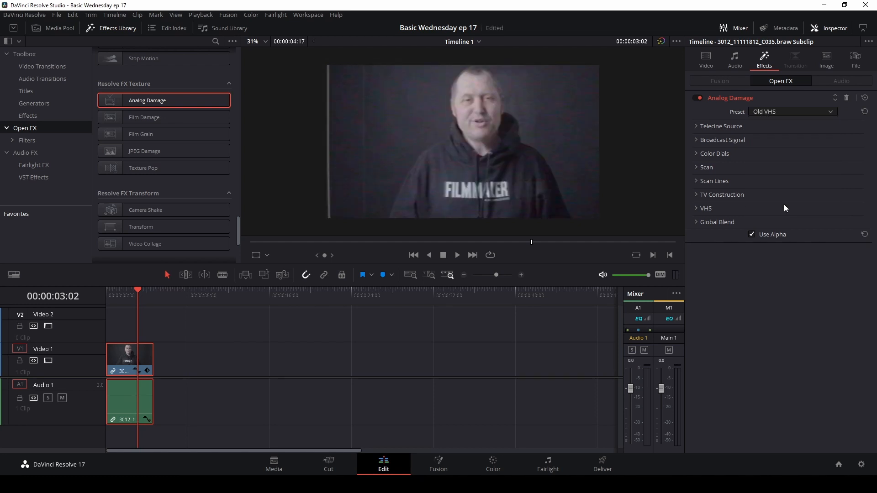
pyautogui.press('space')
pyautogui.press('space')
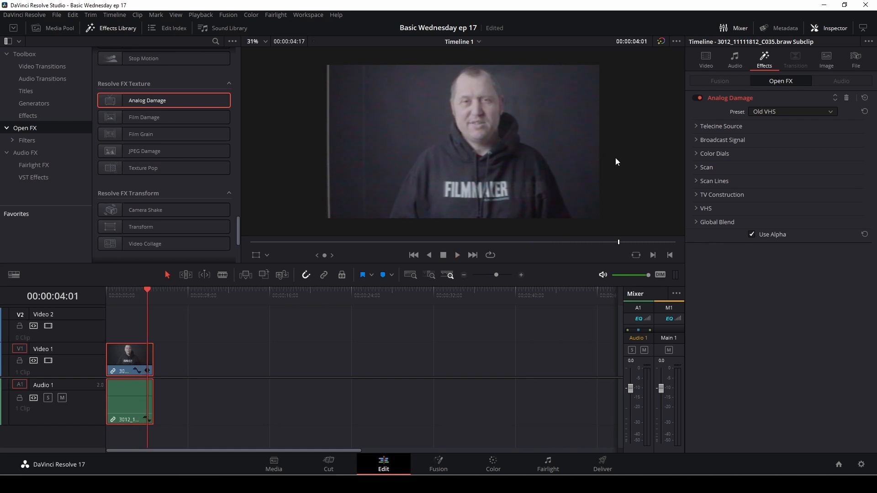
# Step: Apply the Security Camera preset, preview it, and return to the clip's first frame
pyautogui.click(791, 110)
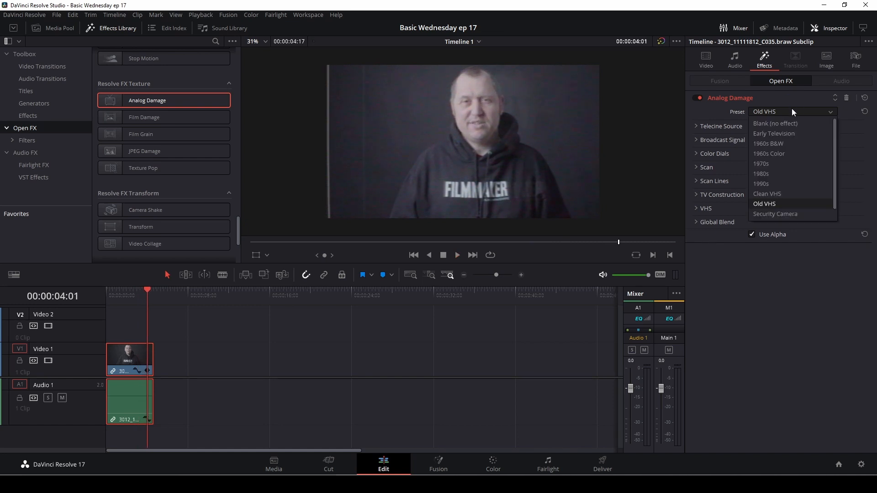
pyautogui.click(807, 215)
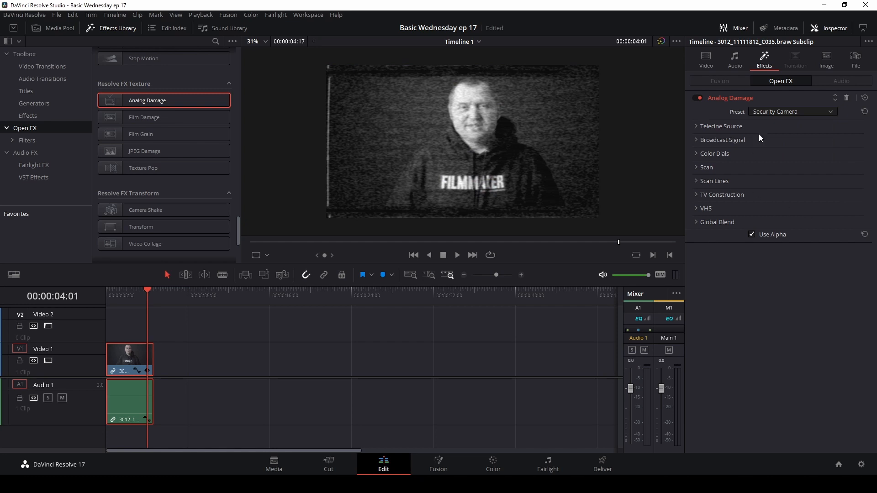
pyautogui.press('space')
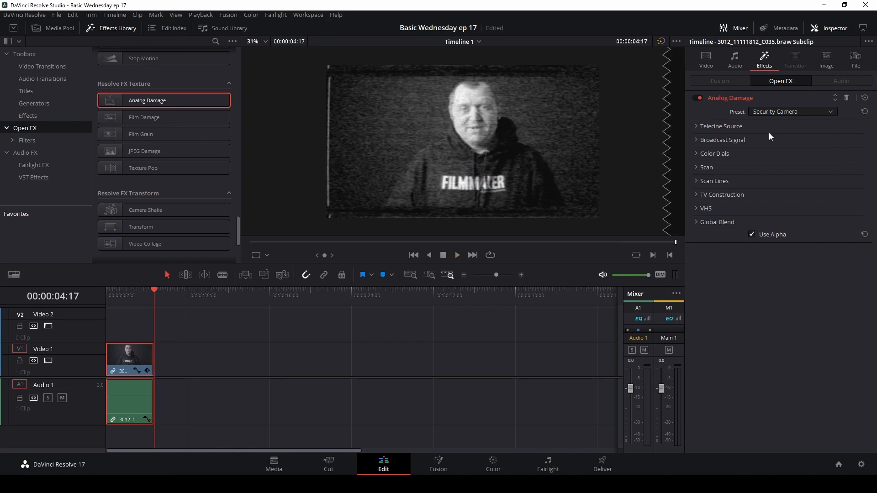
pyautogui.moveTo(157, 292); pyautogui.dragTo(106, 296)
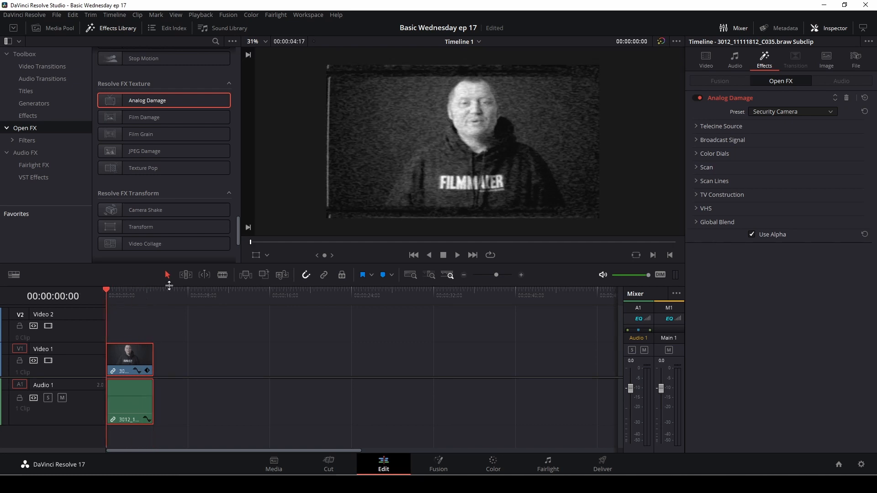
# Step: Reset Analog Damage to Blank (no effect), then raise VHS Restless Foot Height to 0.094
pyautogui.click(823, 112)
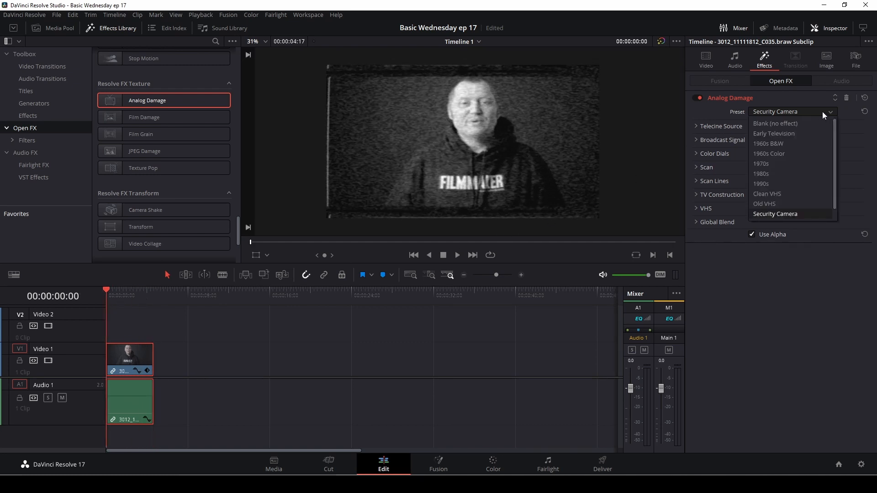
pyautogui.click(801, 127)
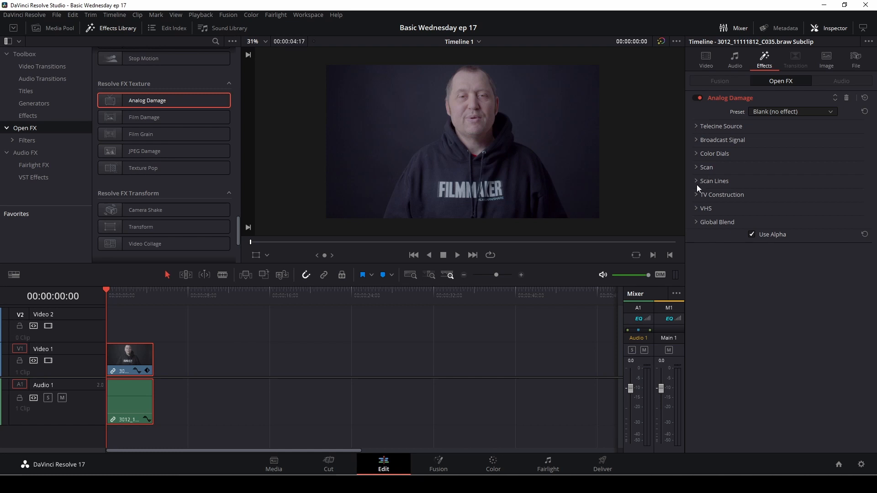
pyautogui.click(695, 197)
pyautogui.click(695, 197)
pyautogui.click(697, 208)
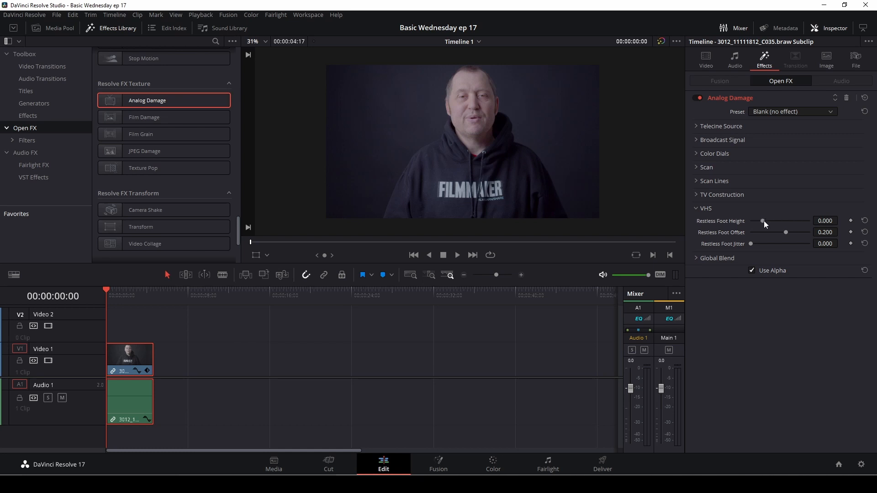
pyautogui.moveTo(764, 221); pyautogui.dragTo(784, 248)
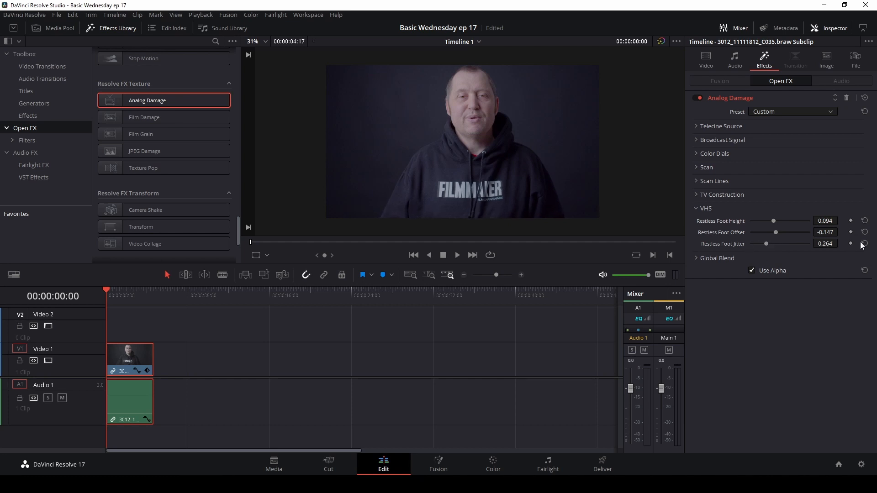
# Step: Under TV Construction, set Phosphor Brightness 0.248, Phosphor Tint 0.209 and Defocus 0.201
pyautogui.click(696, 196)
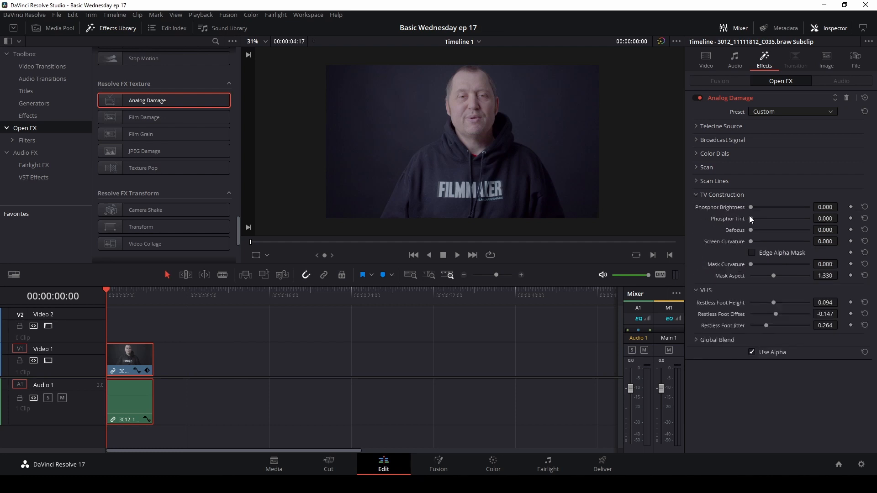
pyautogui.moveTo(752, 209)
pyautogui.mouseDown()
pyautogui.moveTo(775, 210)
pyautogui.moveTo(765, 212)
pyautogui.mouseUp()
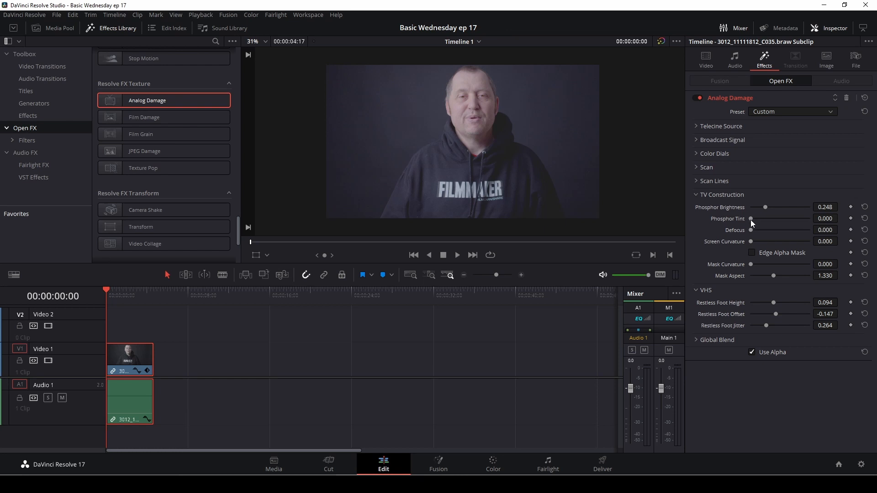
pyautogui.moveTo(767, 220); pyautogui.dragTo(758, 244)
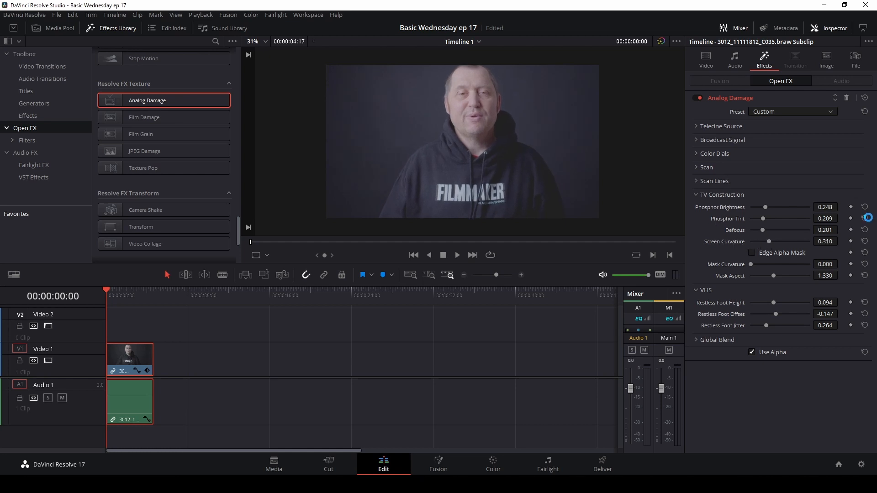
# Step: Restore Clean VHS values, trying Telecine Source vignetting near 0.2 before resetting it to zero
pyautogui.click(865, 97)
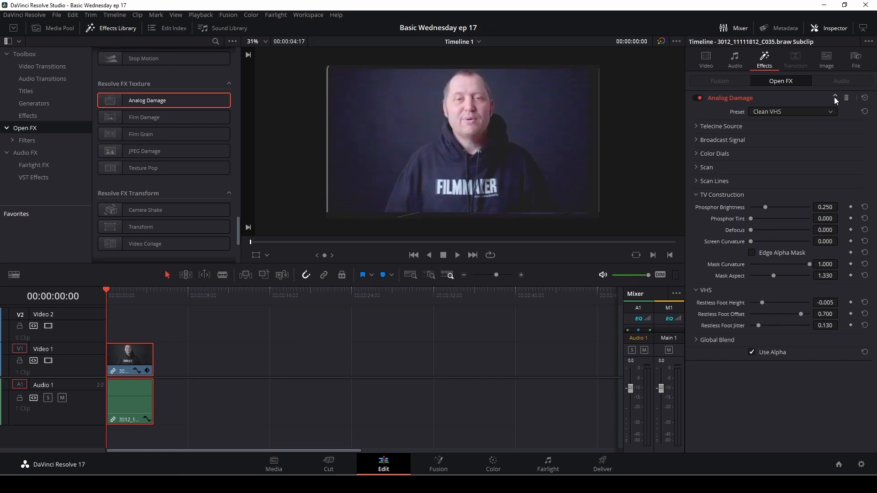
pyautogui.click(831, 113)
pyautogui.moveTo(751, 138); pyautogui.dragTo(776, 151)
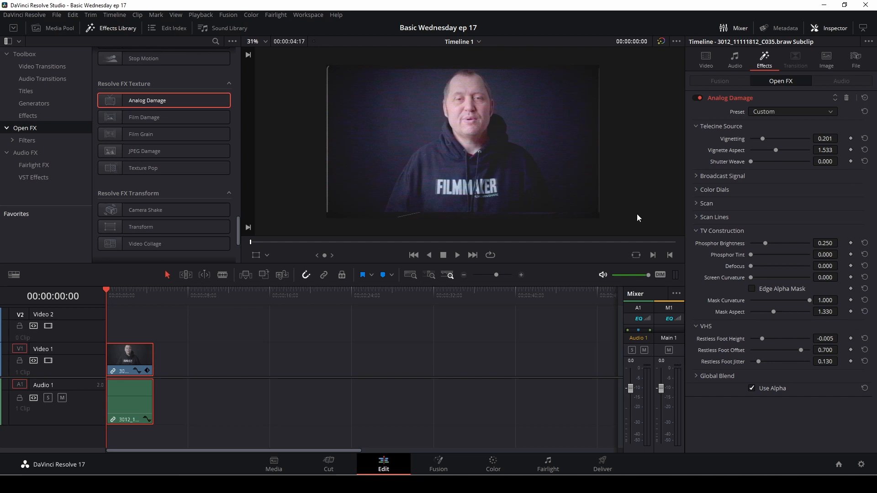
pyautogui.click(864, 98)
pyautogui.click(865, 111)
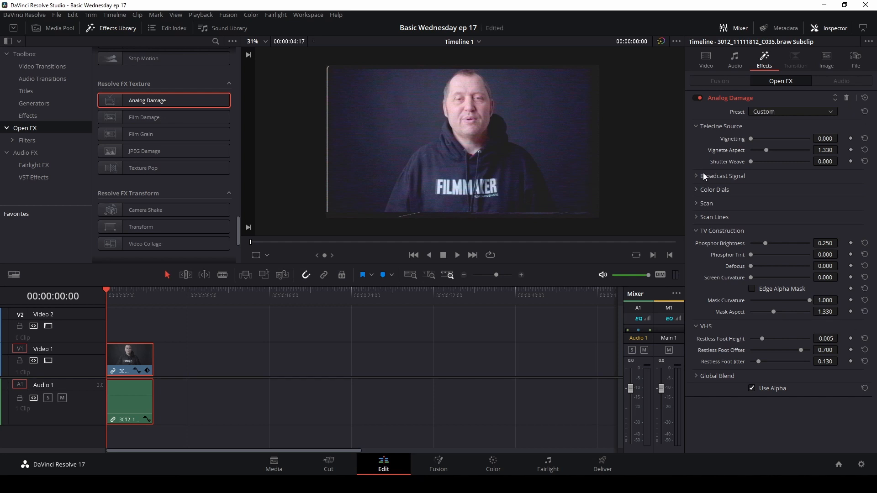
pyautogui.click(845, 98)
# Step: Delete Analog Damage, drag Film Damage onto the Video 1 clip, and preview it
pyautogui.click(846, 98)
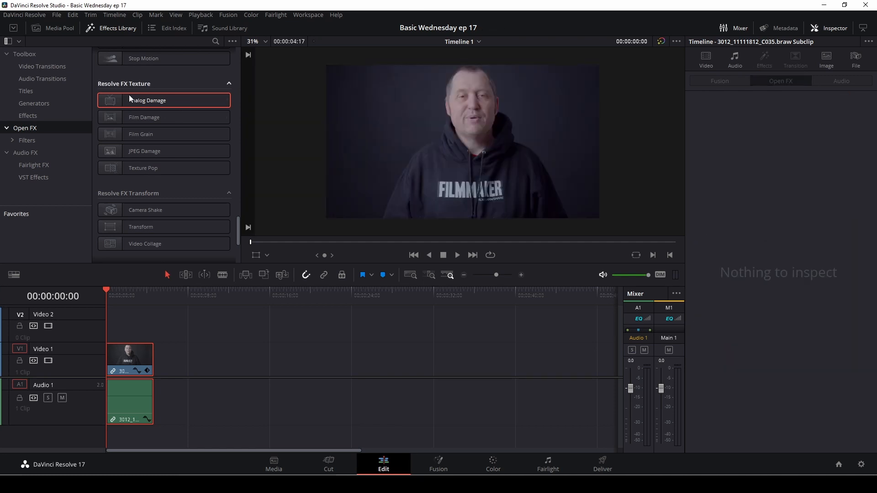
pyautogui.moveTo(144, 118); pyautogui.dragTo(142, 351)
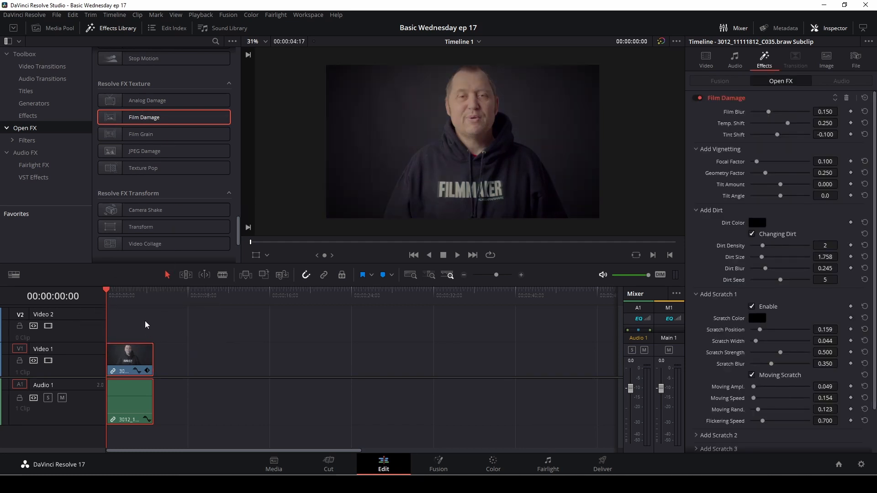
pyautogui.press('space')
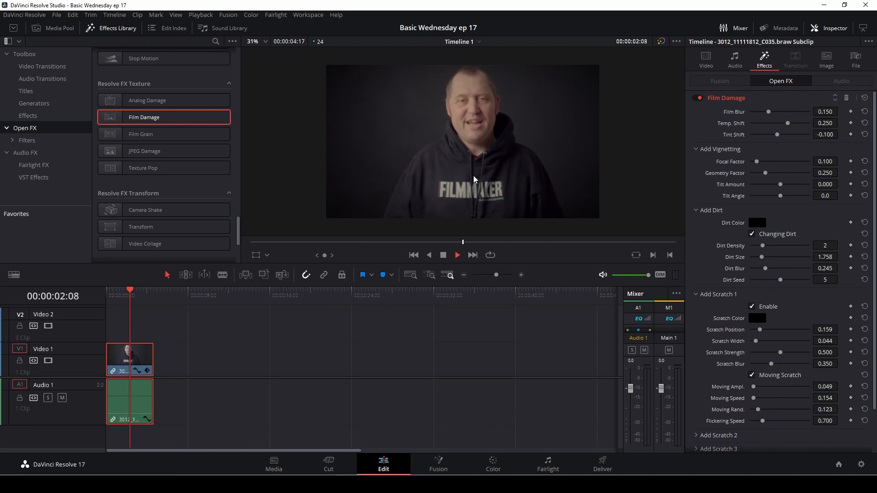
pyautogui.press('space')
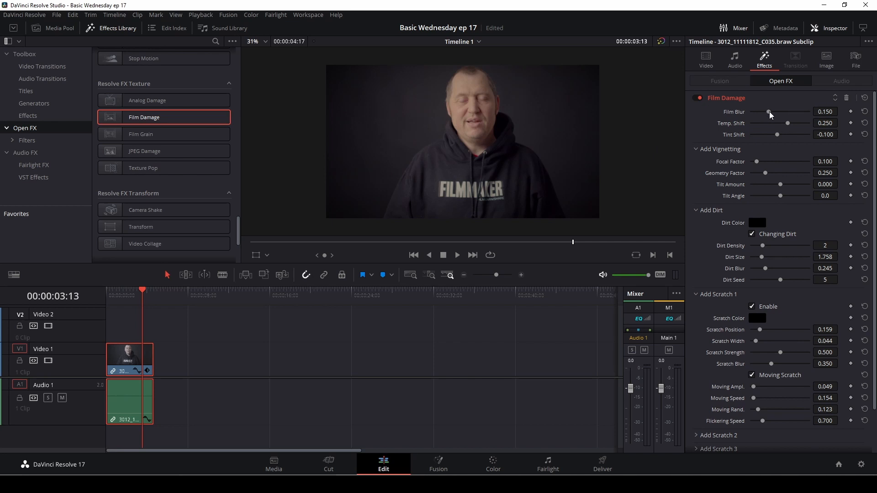
# Step: Adjust Film Damage: more Film Blur, Tint Shift 0.116, higher vignette Focal Factor, larger softer dirt
pyautogui.moveTo(770, 114)
pyautogui.mouseDown()
pyautogui.moveTo(800, 119)
pyautogui.moveTo(744, 120)
pyautogui.moveTo(765, 119)
pyautogui.moveTo(770, 138)
pyautogui.moveTo(783, 126)
pyautogui.mouseUp()
pyautogui.moveTo(777, 136); pyautogui.dragTo(784, 137)
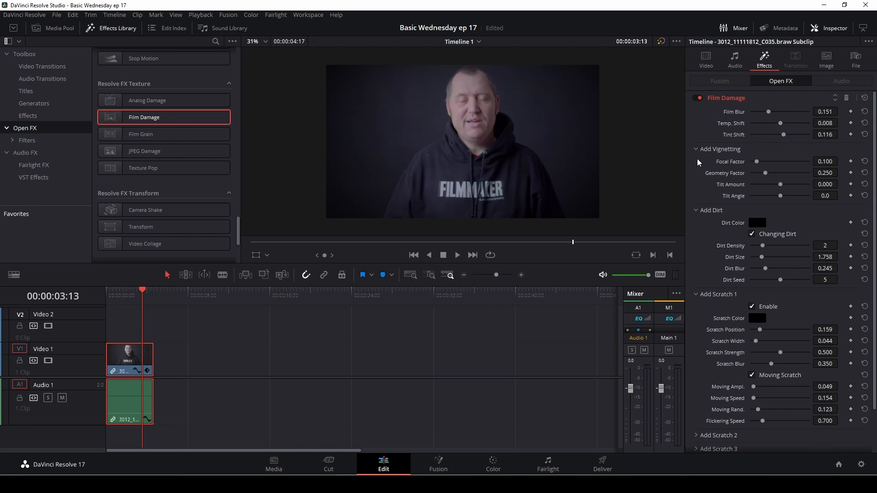
pyautogui.moveTo(757, 164); pyautogui.dragTo(780, 176)
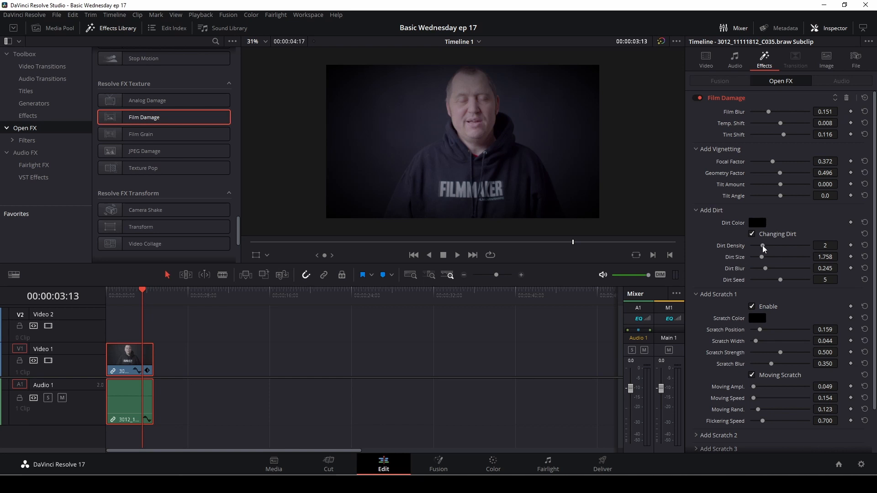
pyautogui.moveTo(764, 259); pyautogui.dragTo(797, 282)
# Step: Reset Film Damage to its defaults and delete it from the clip
pyautogui.scroll(-2, 741, 265)
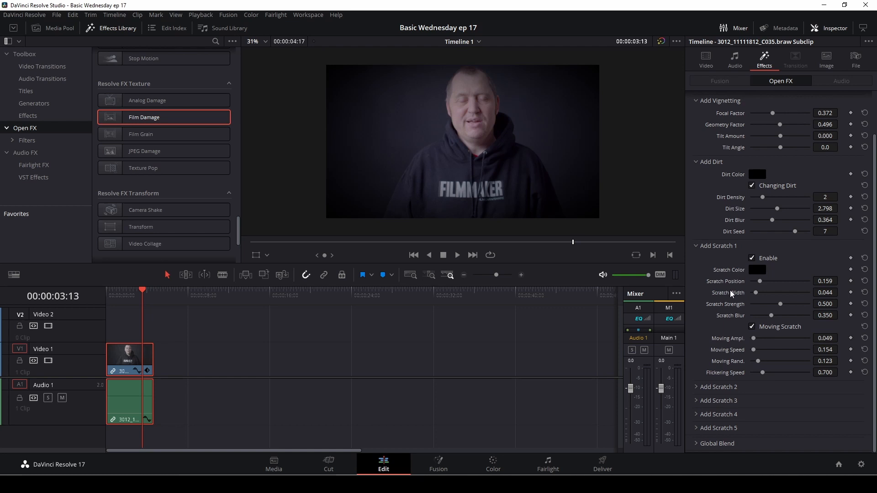
pyautogui.scroll(2, 731, 294)
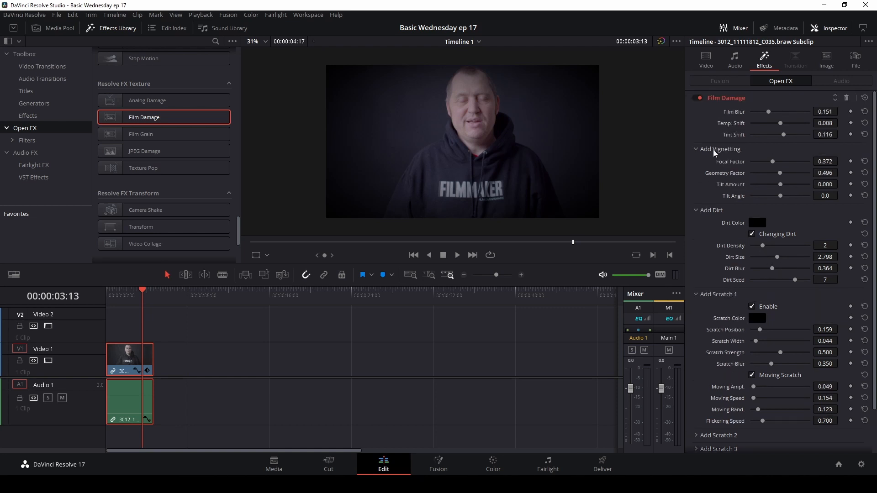
pyautogui.click(866, 99)
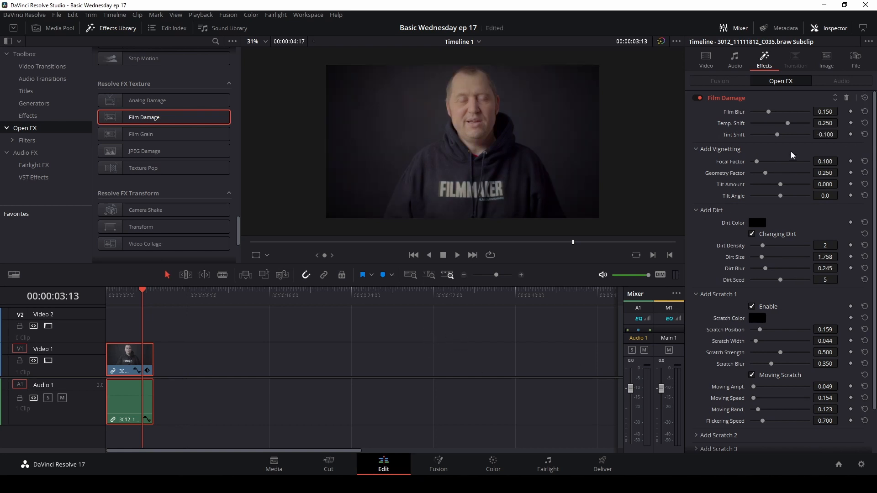
pyautogui.click(846, 99)
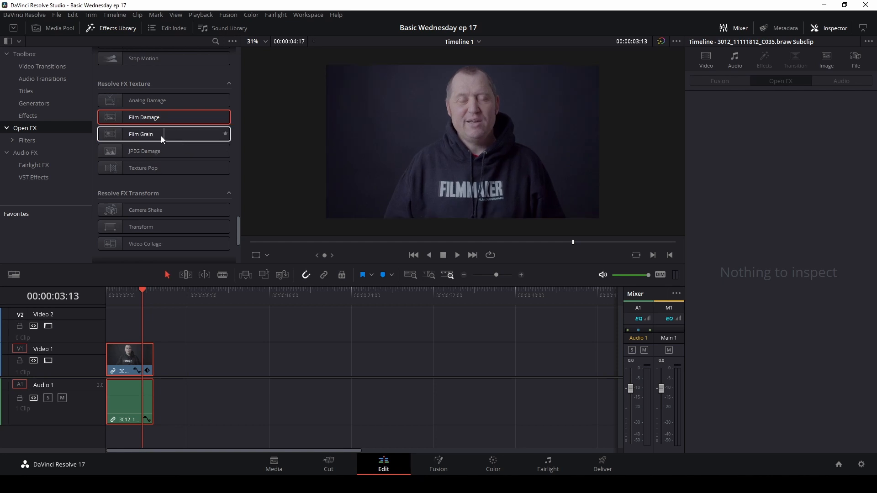
# Step: Drag Film Grain onto the talking-head clip, preview it, and rewind to the timeline start
pyautogui.moveTo(160, 136); pyautogui.dragTo(119, 358)
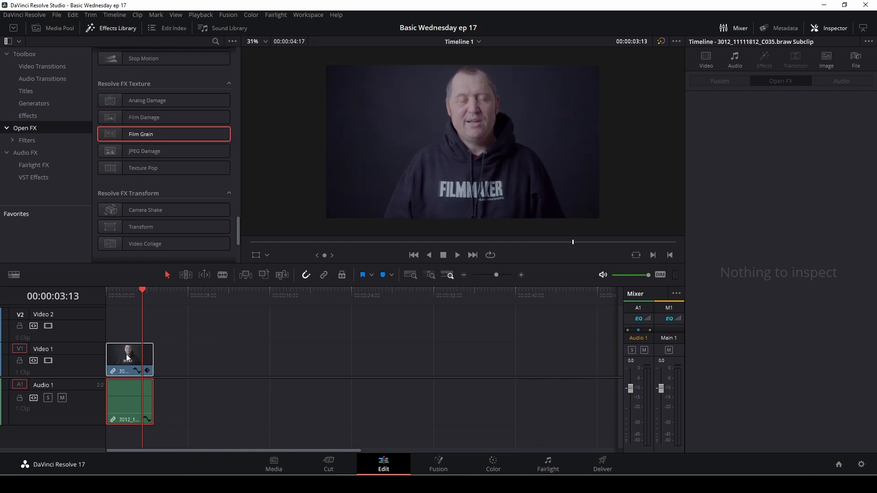
pyautogui.press('space')
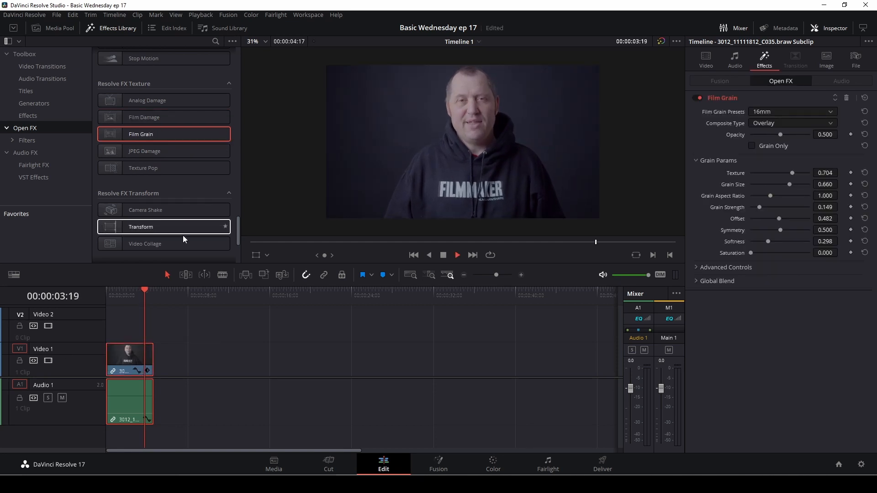
pyautogui.click(106, 298)
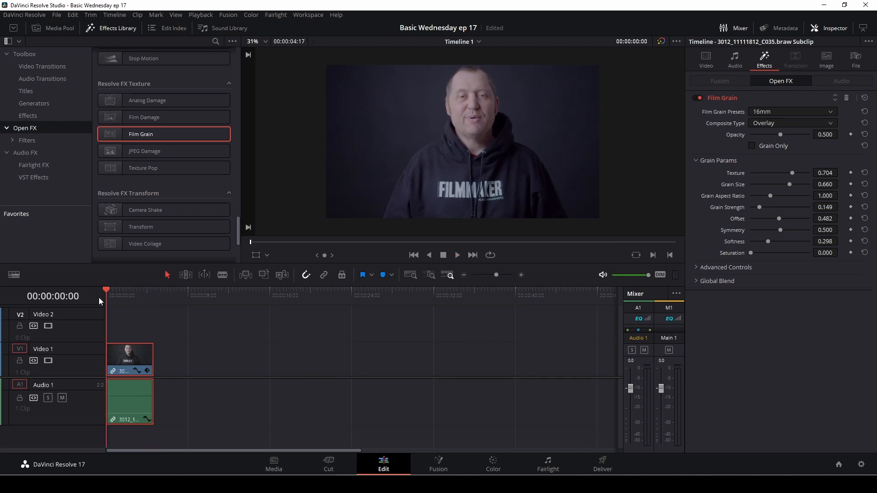
# Step: Toggle Film Grain off and back on to compare, then review its 16mm Overlay settings
pyautogui.scroll(4, 466, 139)
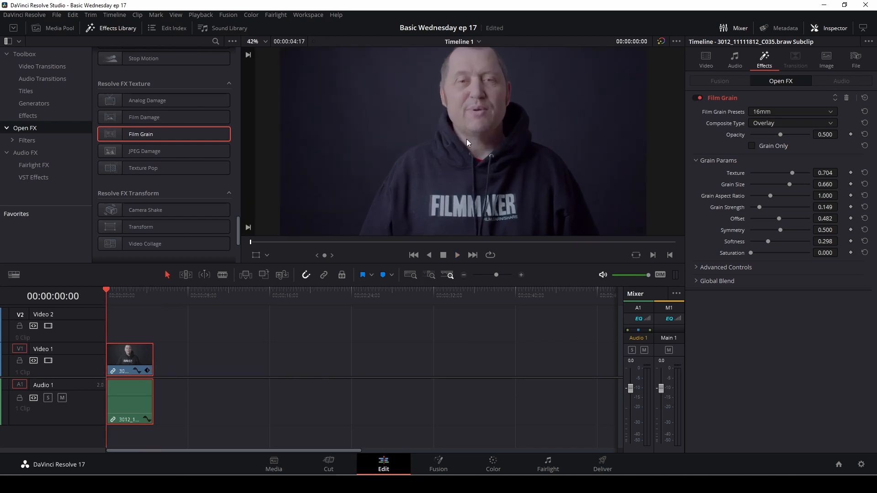
pyautogui.click(696, 98)
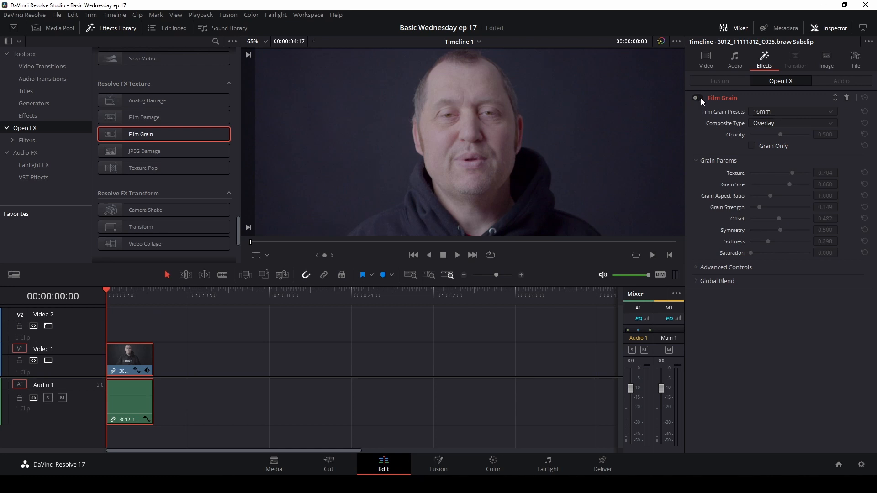
pyautogui.click(700, 98)
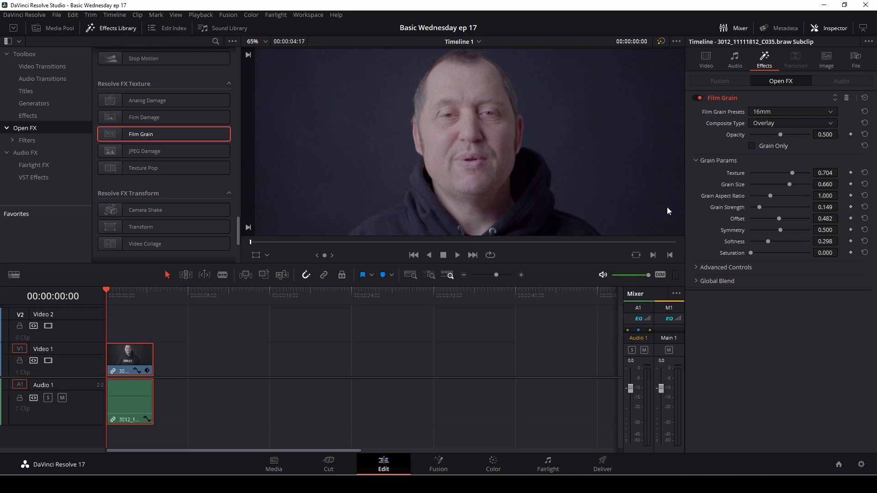
pyautogui.scroll(-4, 468, 101)
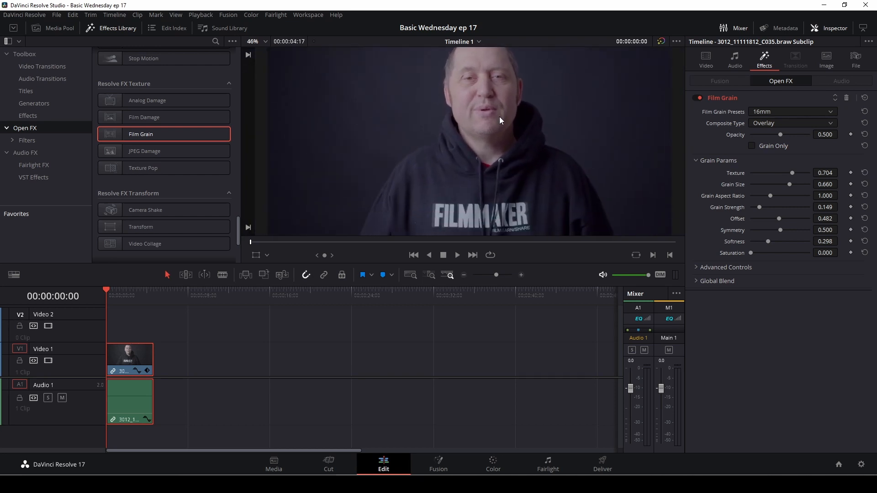
pyautogui.scroll(-1, 500, 118)
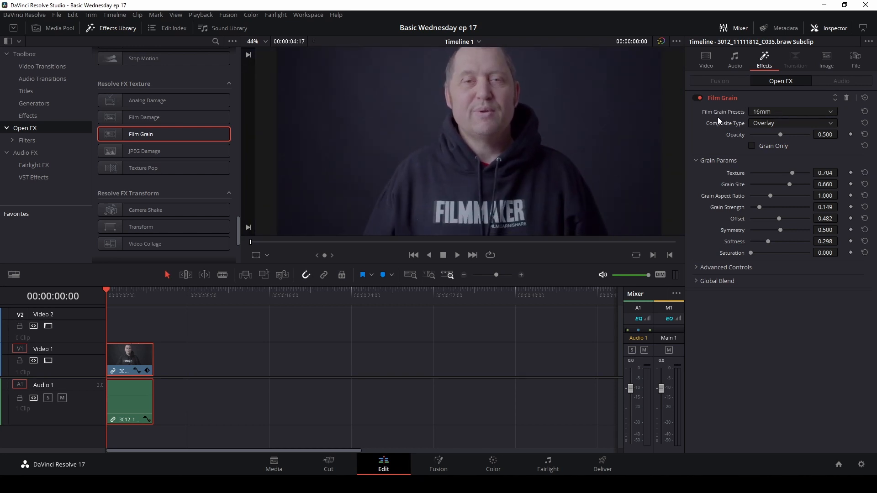
# Step: Switch the Film Grain preset to 35mm (Texture 0.784, Grain Size 0.262, Softness 0.220)
pyautogui.click(774, 113)
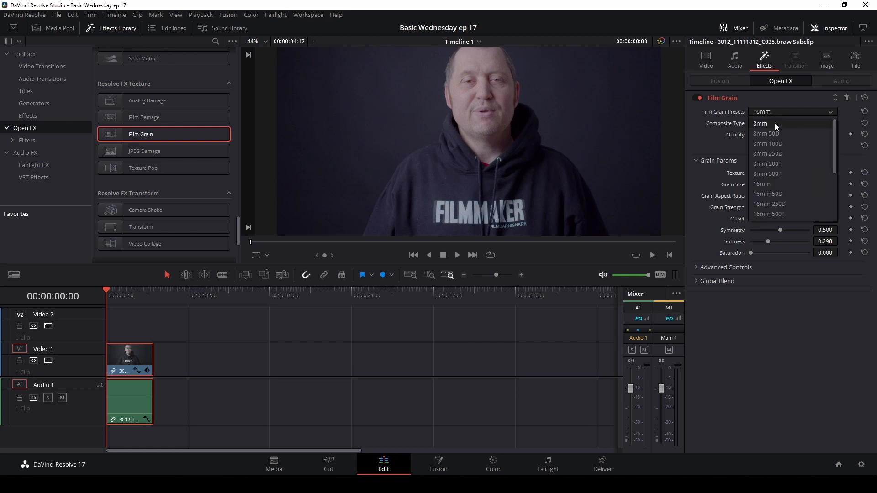
pyautogui.scroll(-3, 801, 184)
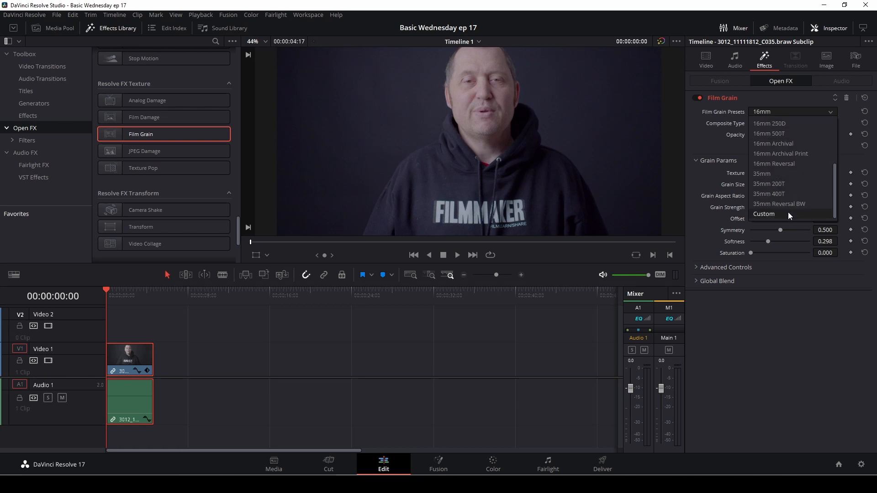
pyautogui.click(771, 176)
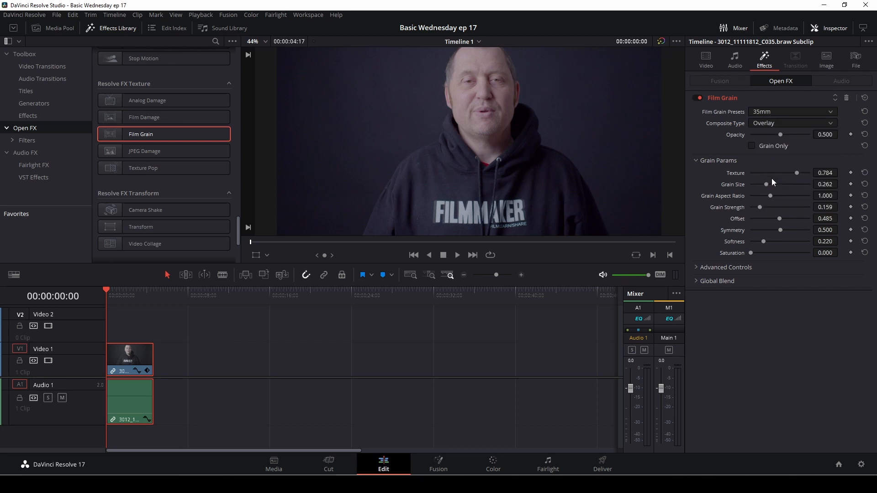
pyautogui.scroll(1, 420, 121)
pyautogui.scroll(-2, 421, 122)
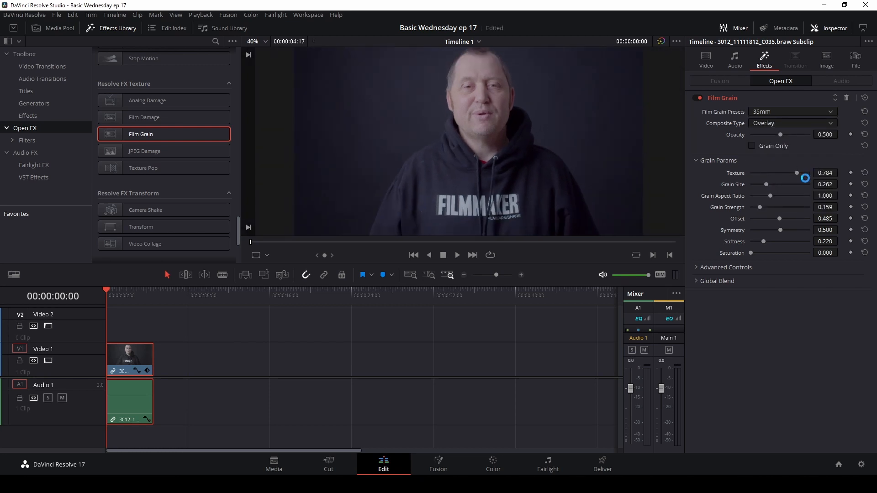
# Step: Viewing grain only, set Texture 0.434, Offset 0.520, Strength 0.241, Saturation 0.256
pyautogui.click(751, 145)
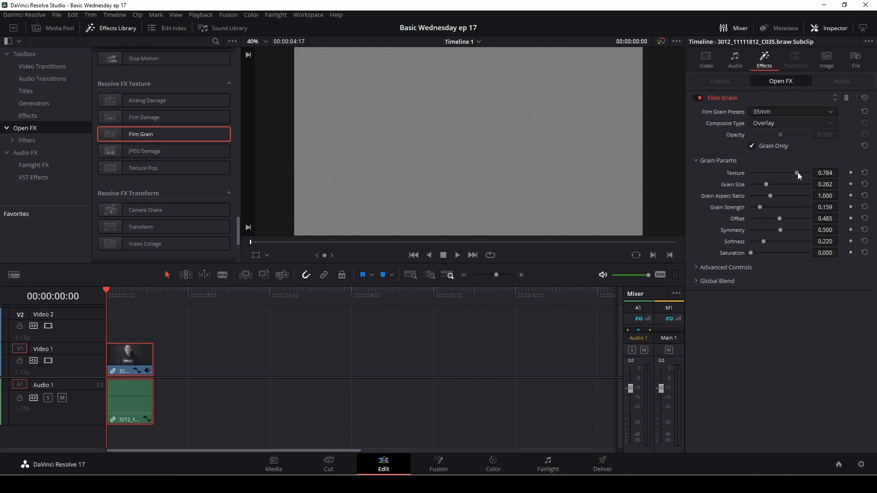
pyautogui.moveTo(798, 172); pyautogui.dragTo(779, 183)
pyautogui.moveTo(781, 219); pyautogui.dragTo(766, 209)
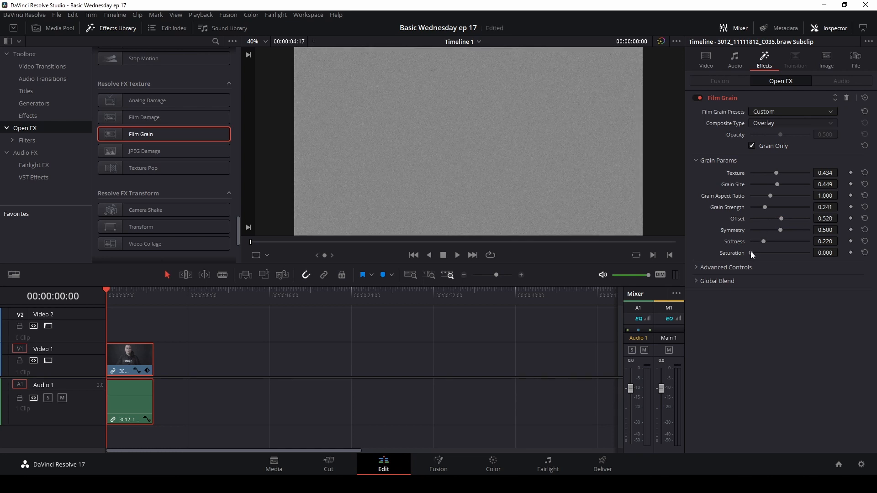
pyautogui.moveTo(751, 253); pyautogui.dragTo(765, 252)
pyautogui.click(751, 146)
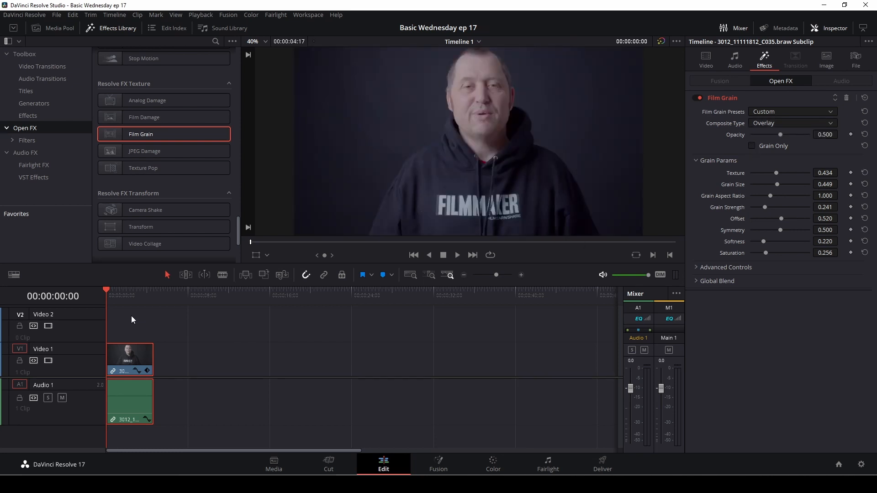
pyautogui.press('space')
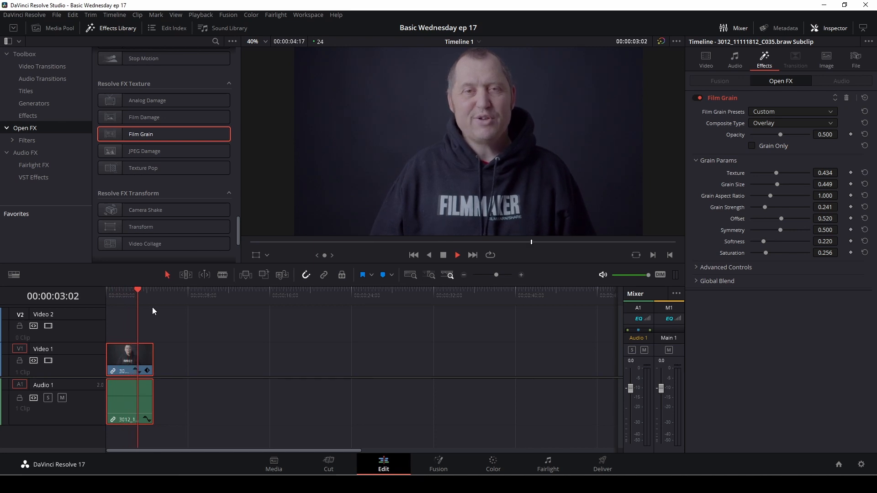
pyautogui.press('space')
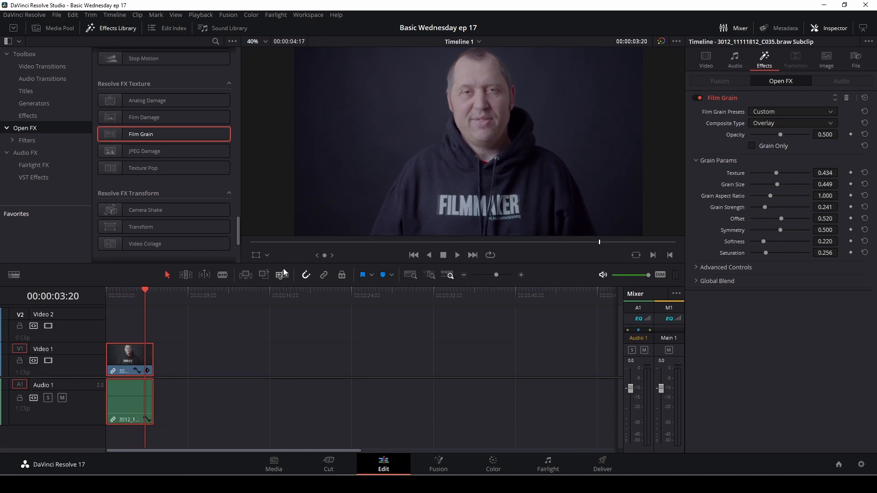